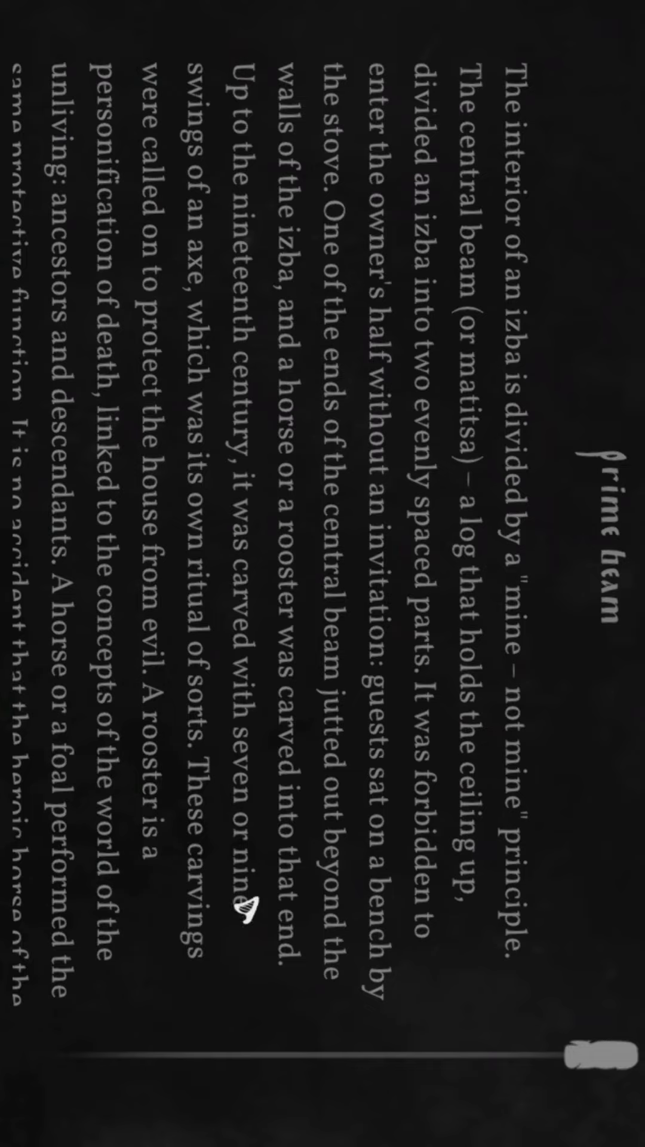
Scroll the Prime beam entry to its end, showing the lines about the bogatyr's horse and ancestor skulls.
left_click_drag(596, 1064, 76, 1039)
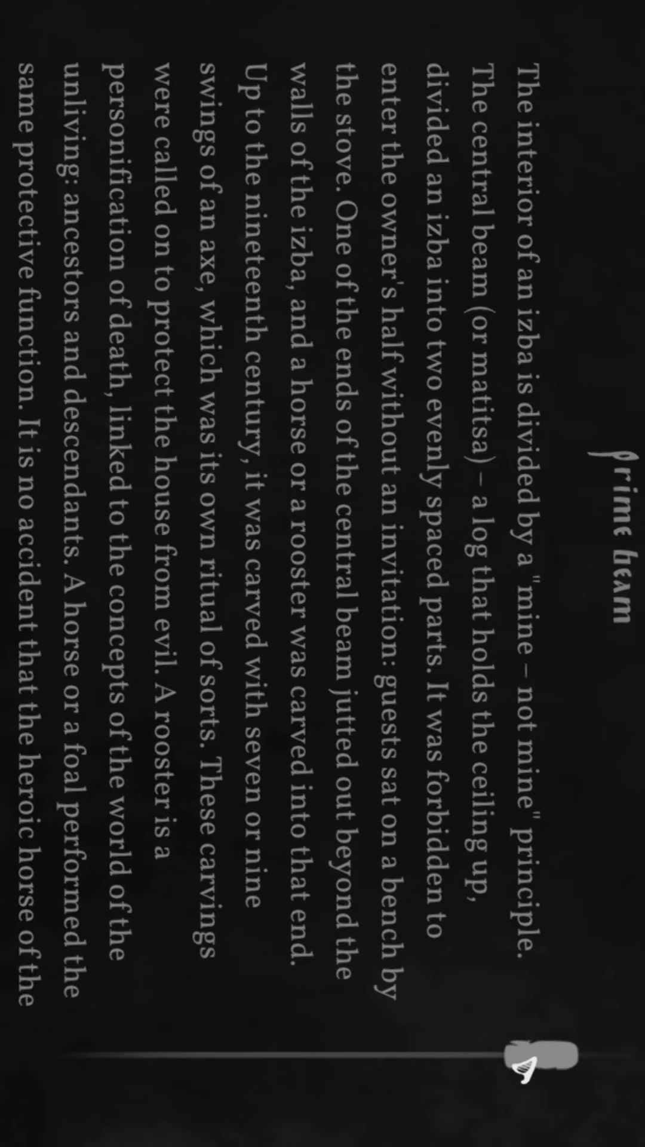